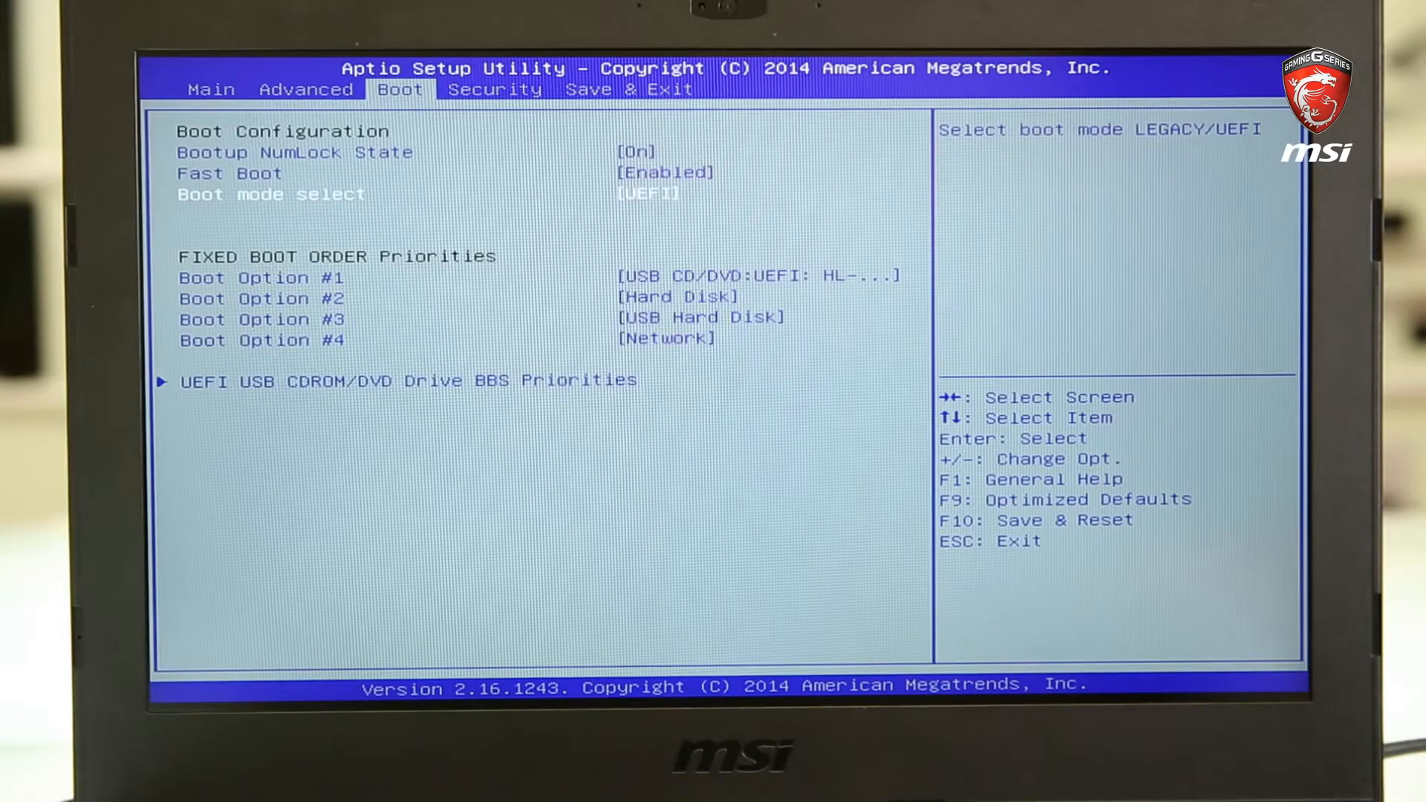
Bring up the Boot mode select choices on the Boot tab to keep UEFI
key("Return")
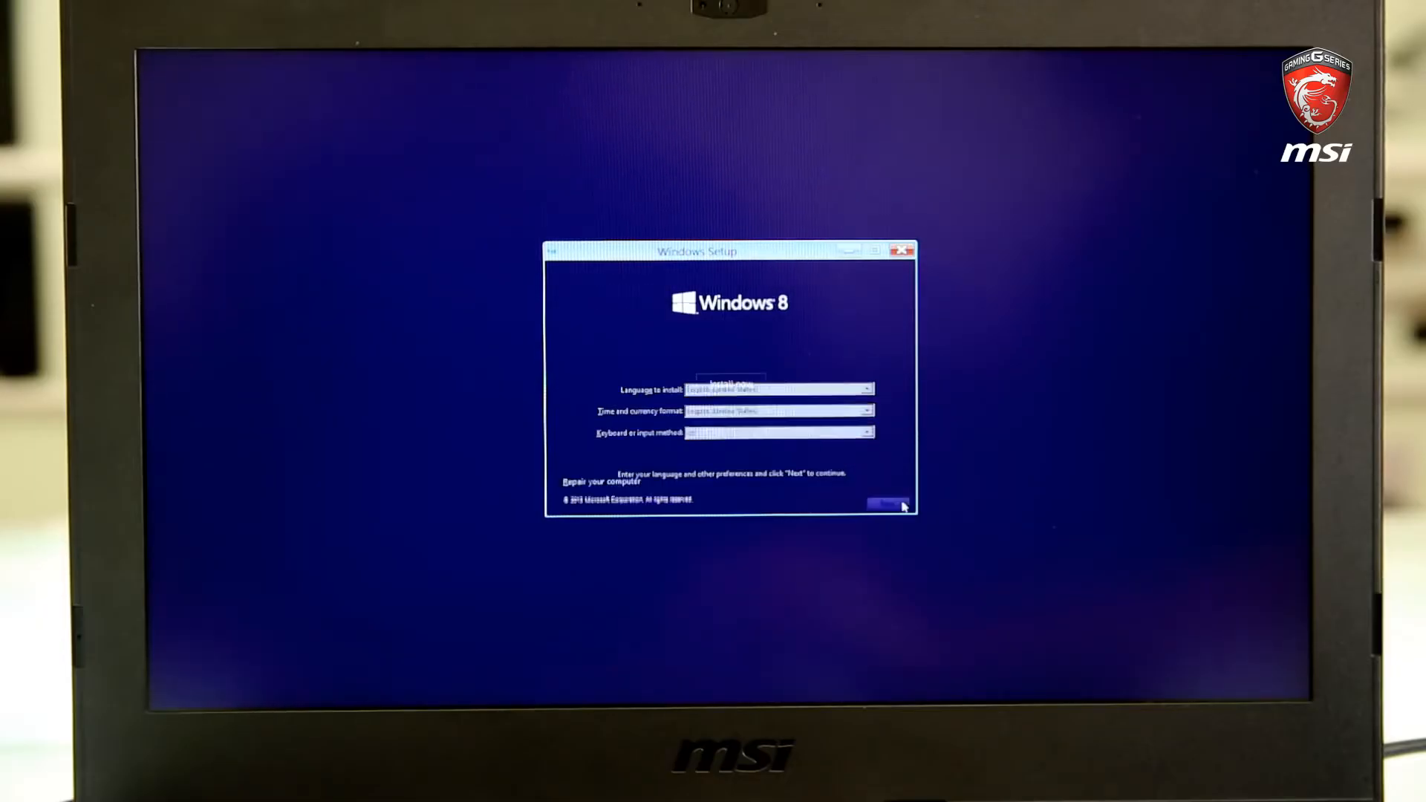
Start Install now, accept the license terms, choose Custom and install onto the emptied drive
left_click(754, 390)
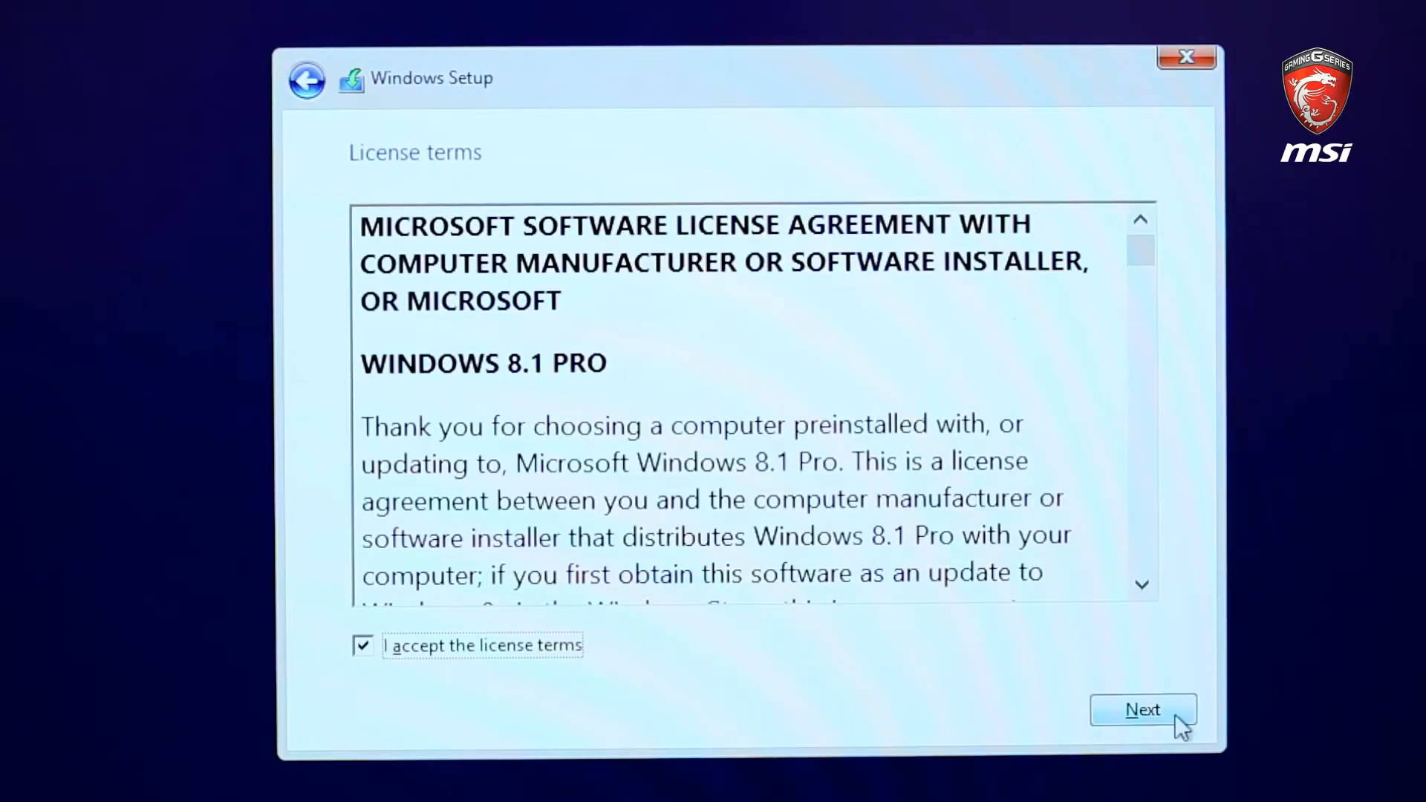
left_click(1176, 714)
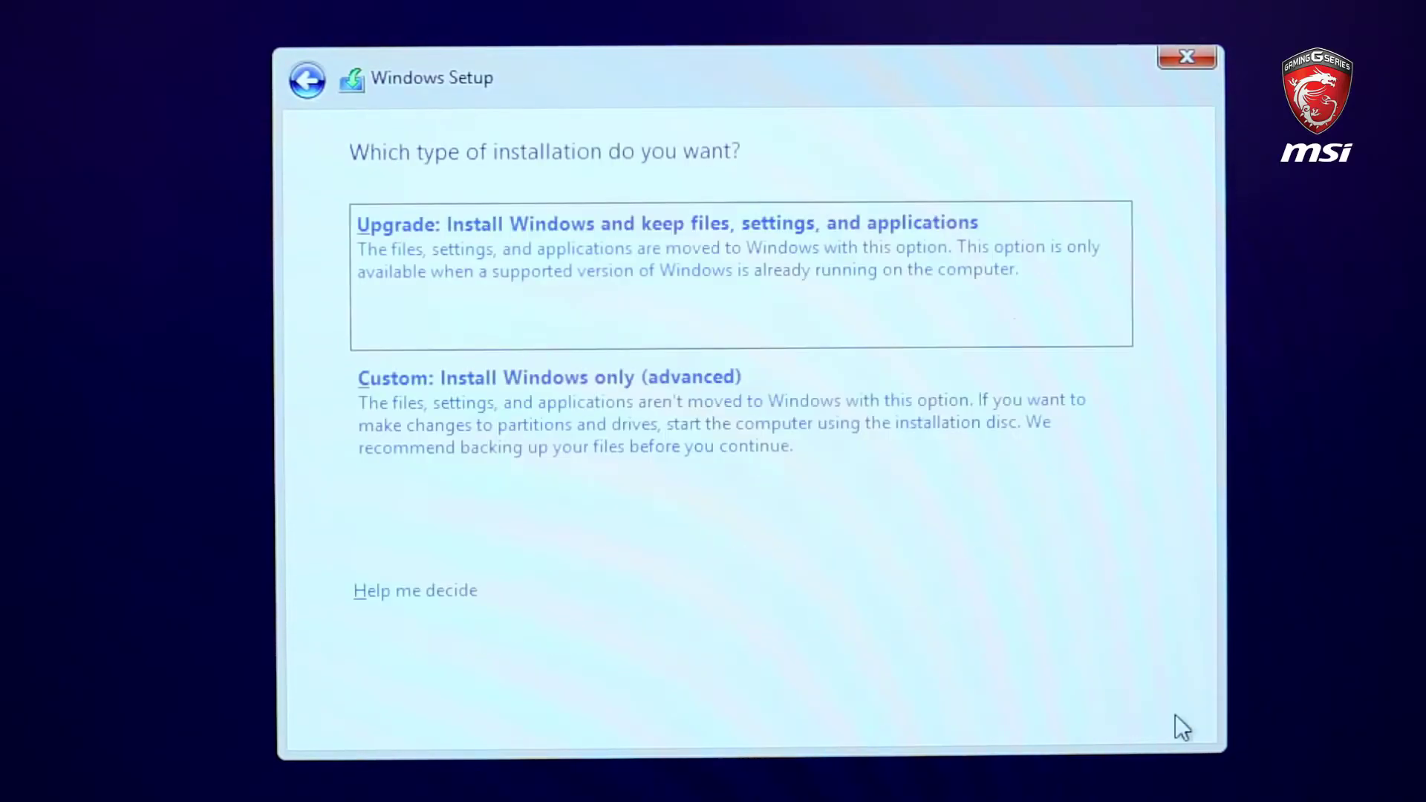
left_click(897, 496)
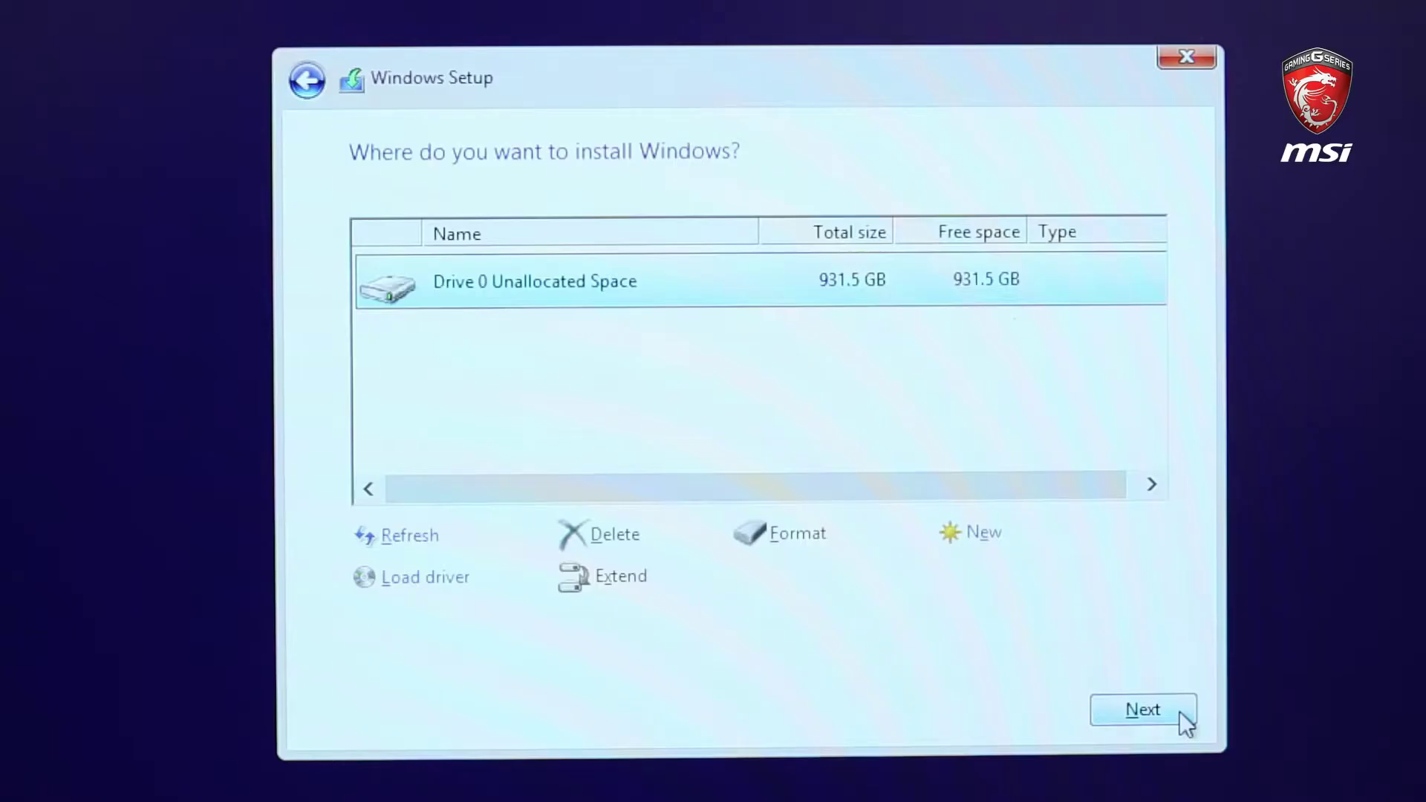
left_click(1178, 710)
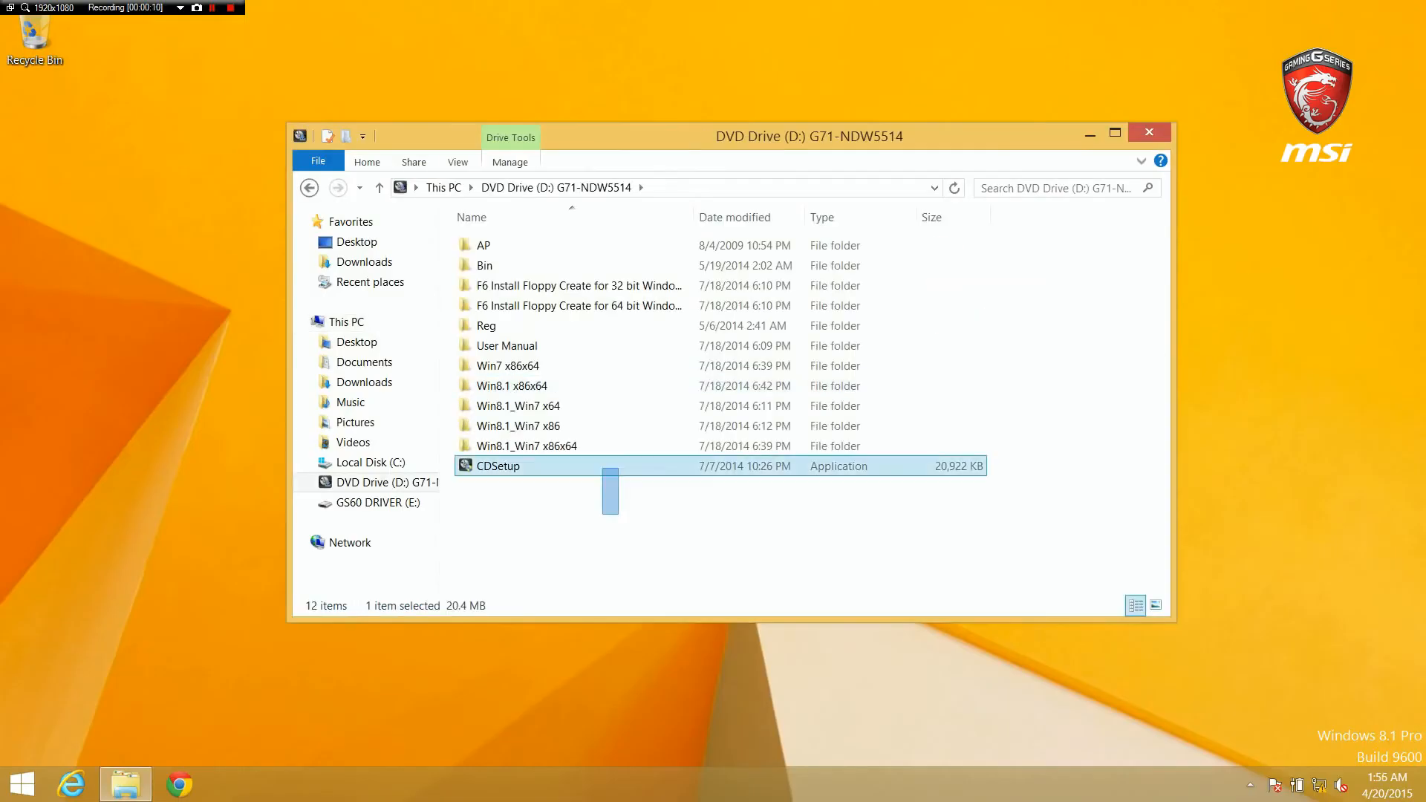
Send all selected DVD Drive (D:) items to GS60 DRIVER (E:) via the context menu
right_click(483, 245)
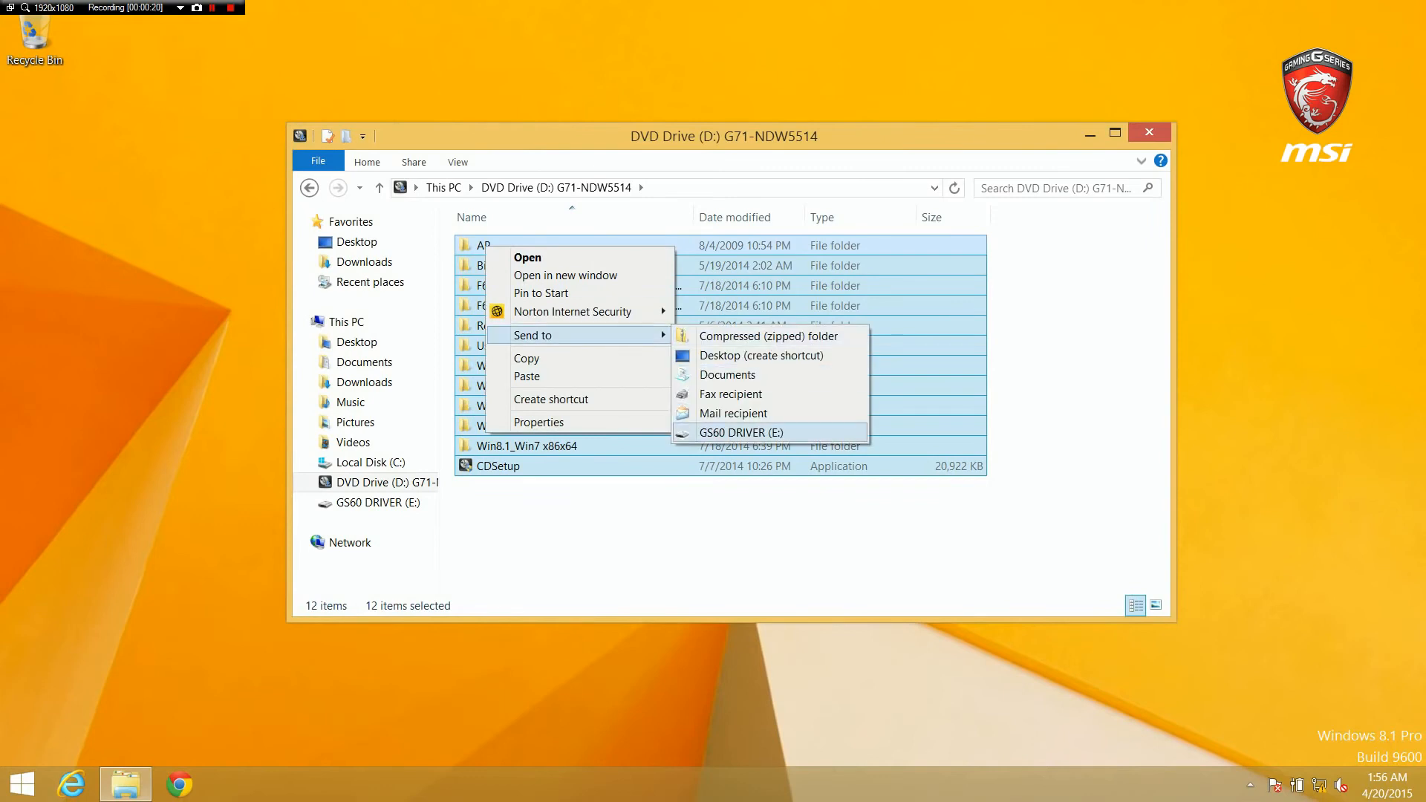
key("Down")
key("Return")
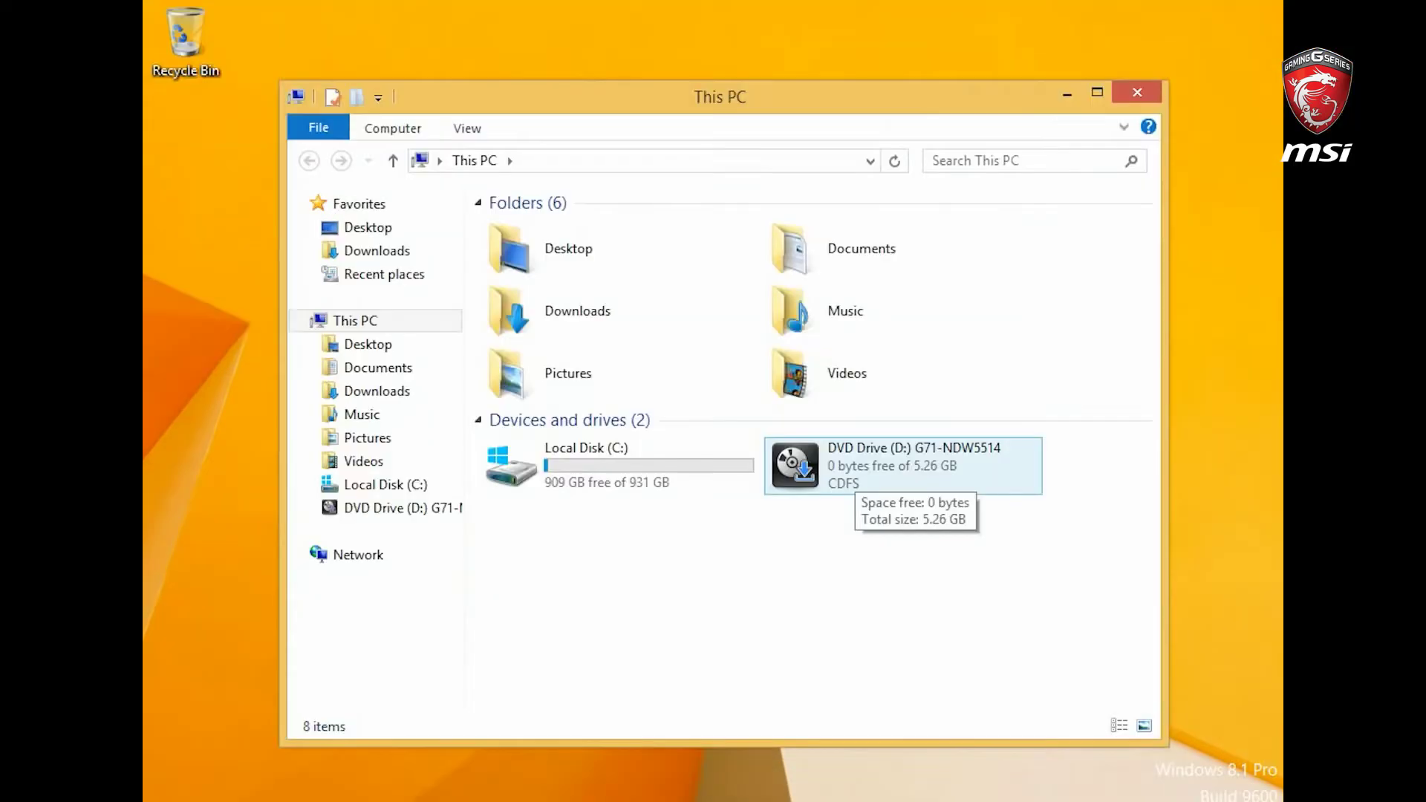
Run CDSetup from DVD Drive (D:), start ONE TOUCH INSTALL and confirm the Installation Manager prompt
double_click(830, 459)
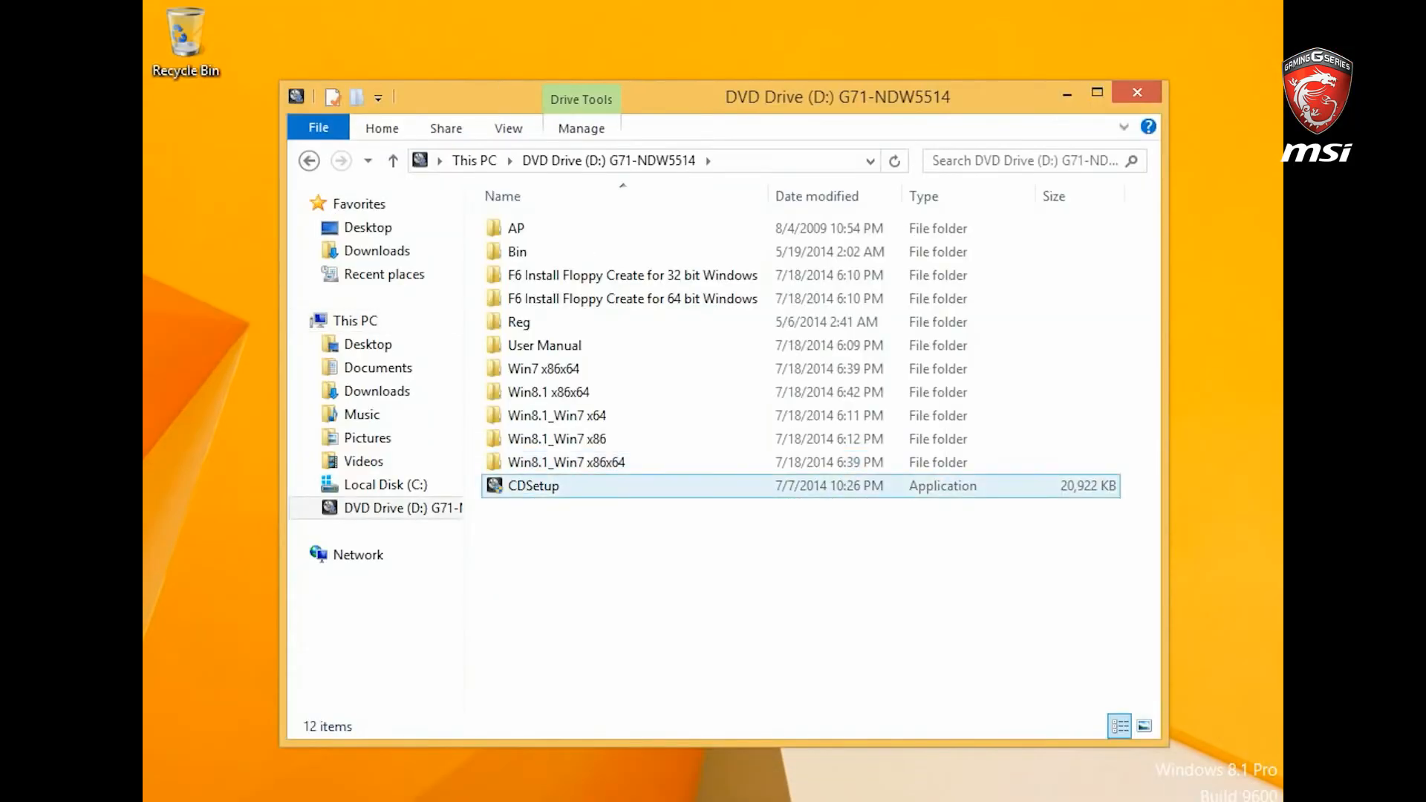
left_click(533, 485)
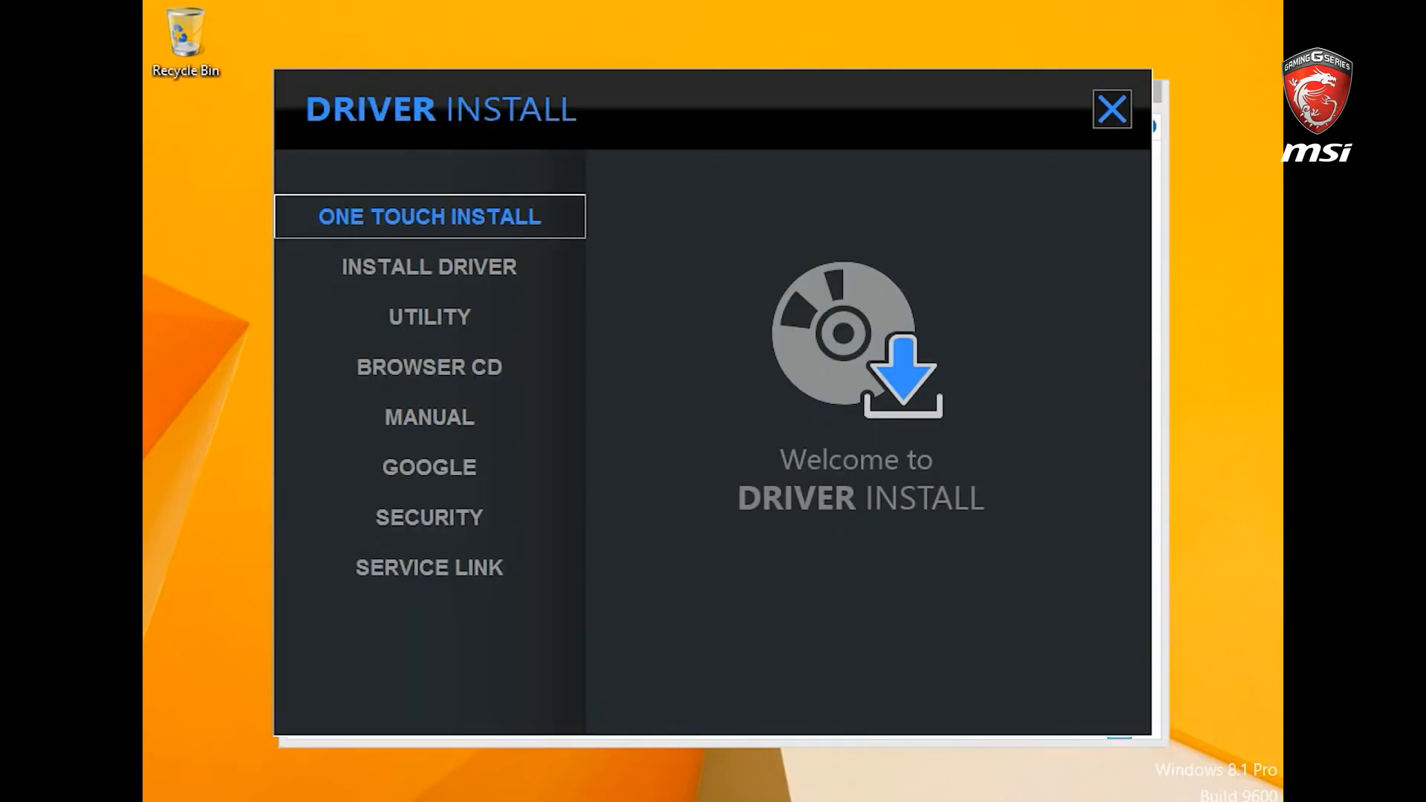
key("Return")
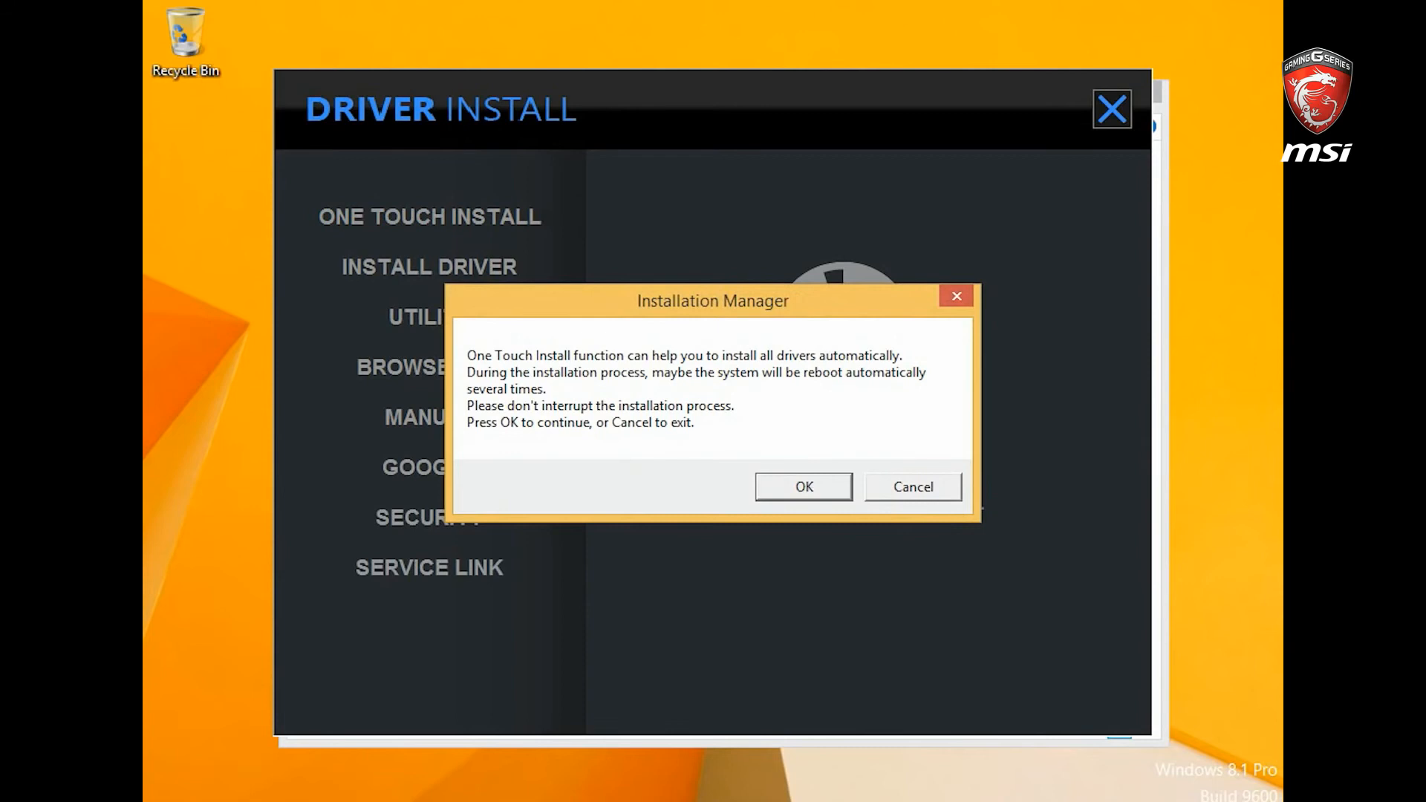
key("Return")
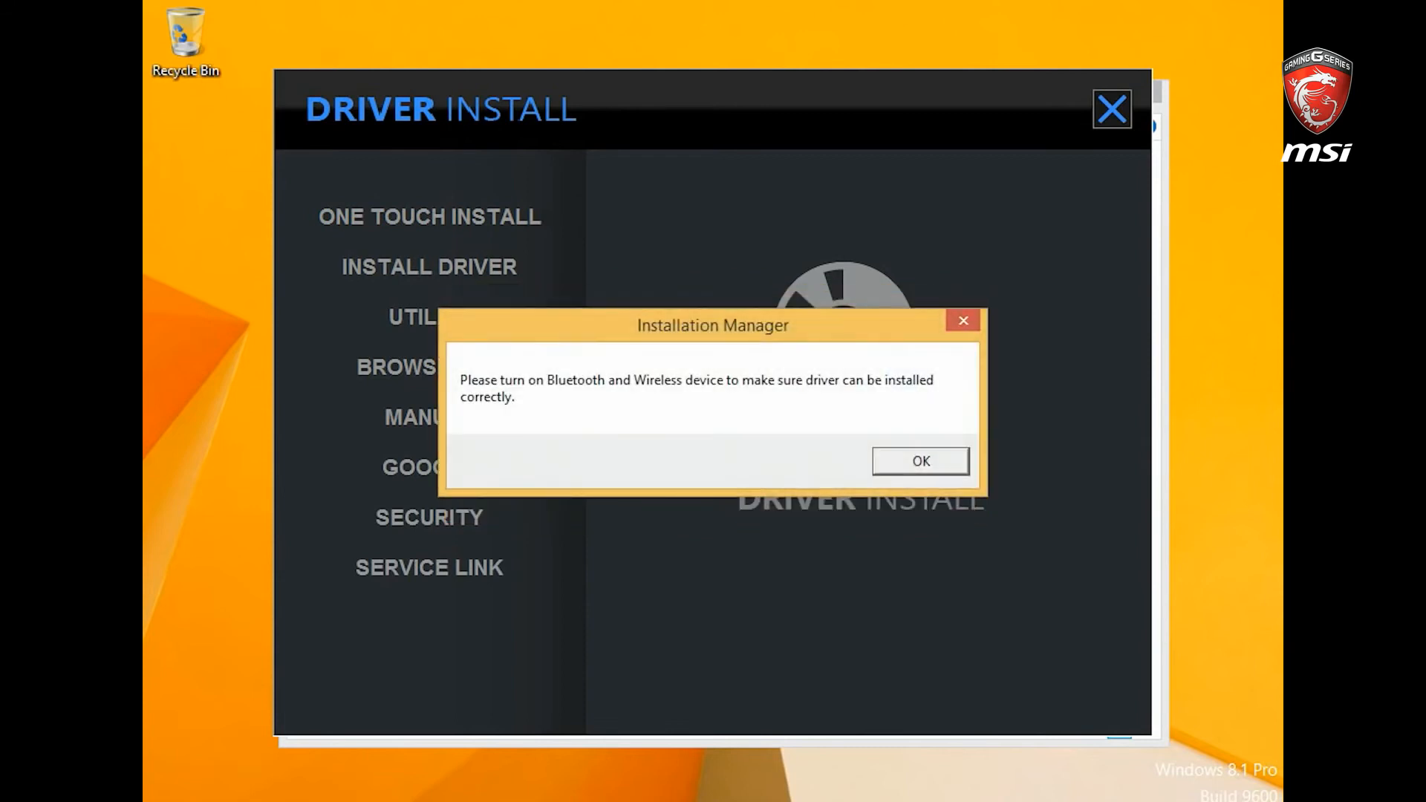
Dismiss the Bluetooth reminder and accept the Google Chrome and Norton offers so driver installation begins
key("Return")
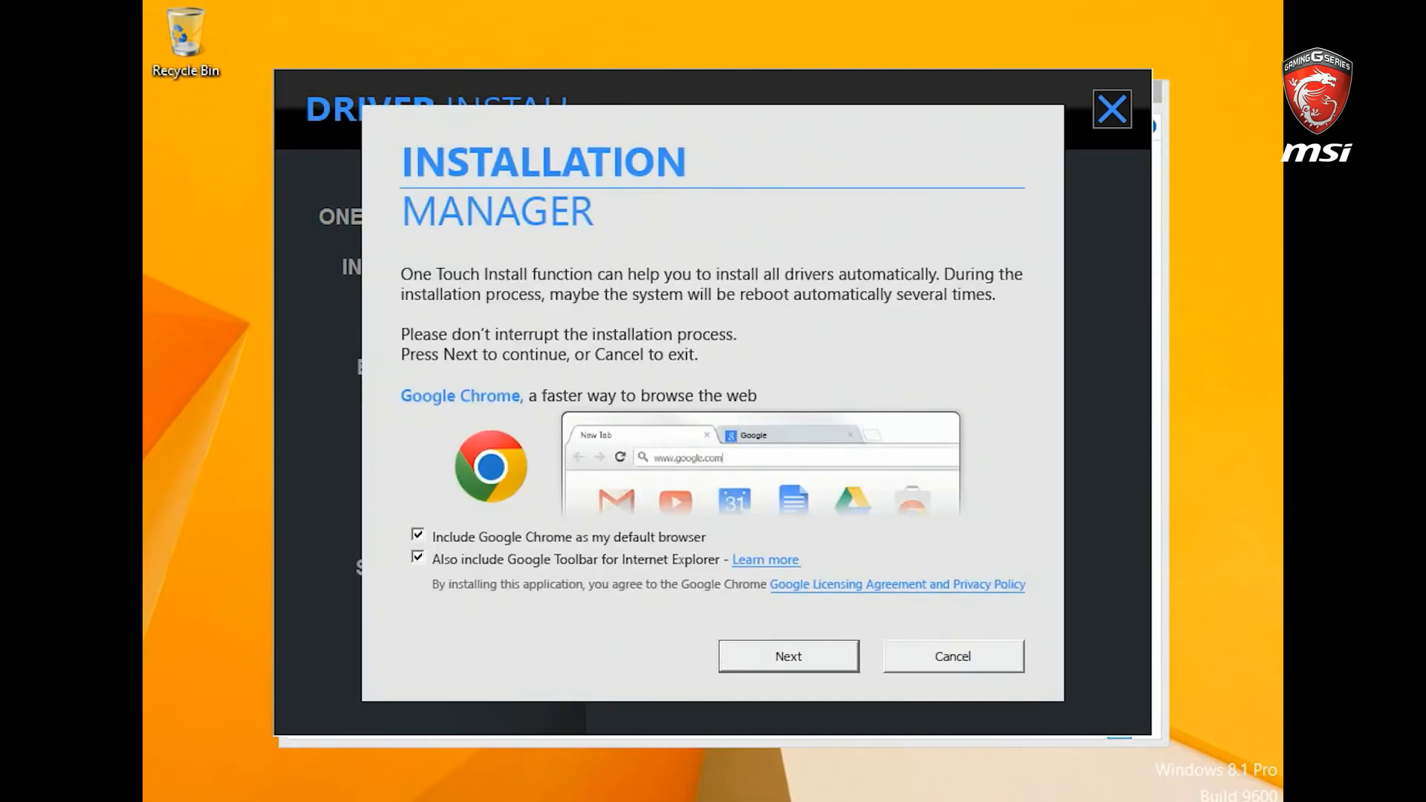
key("Return")
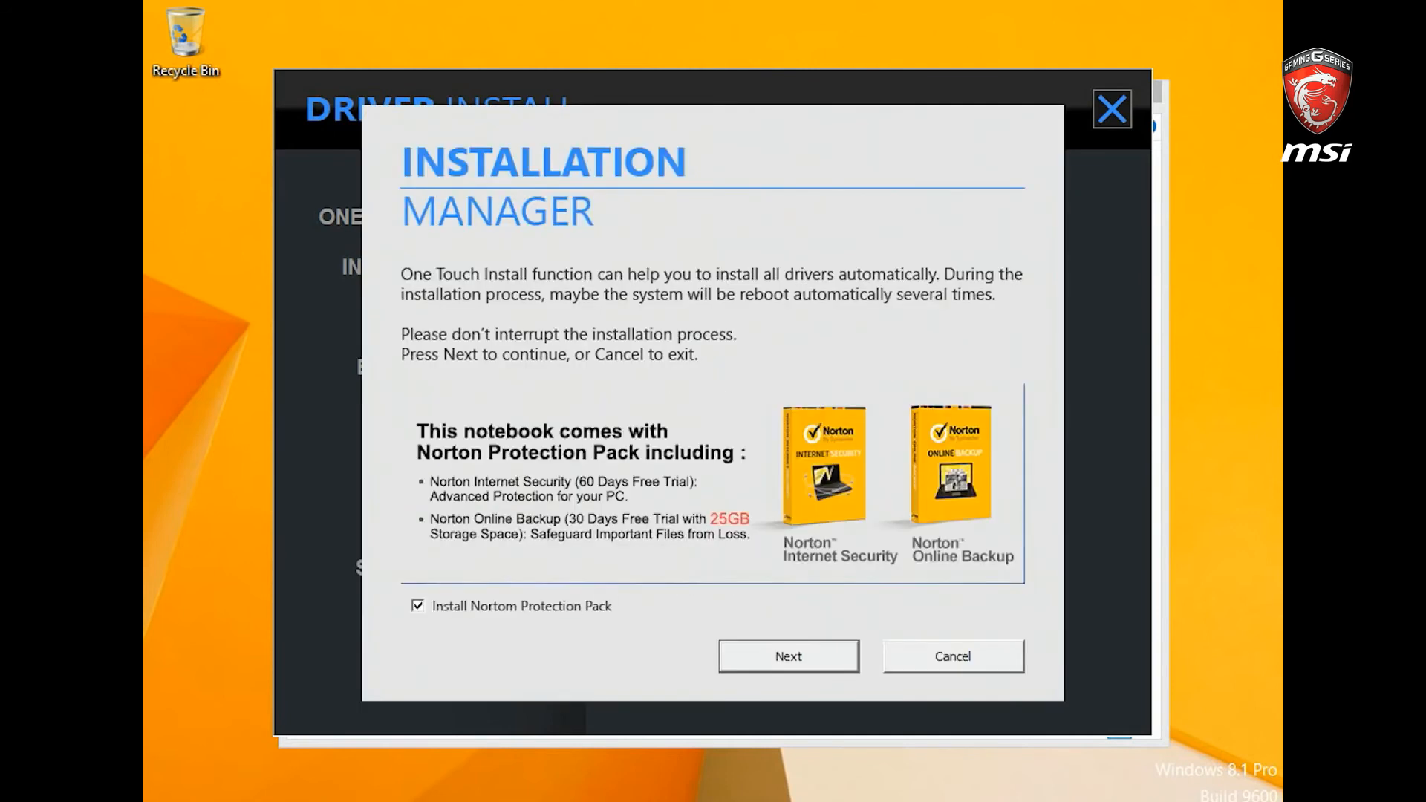
key("Return")
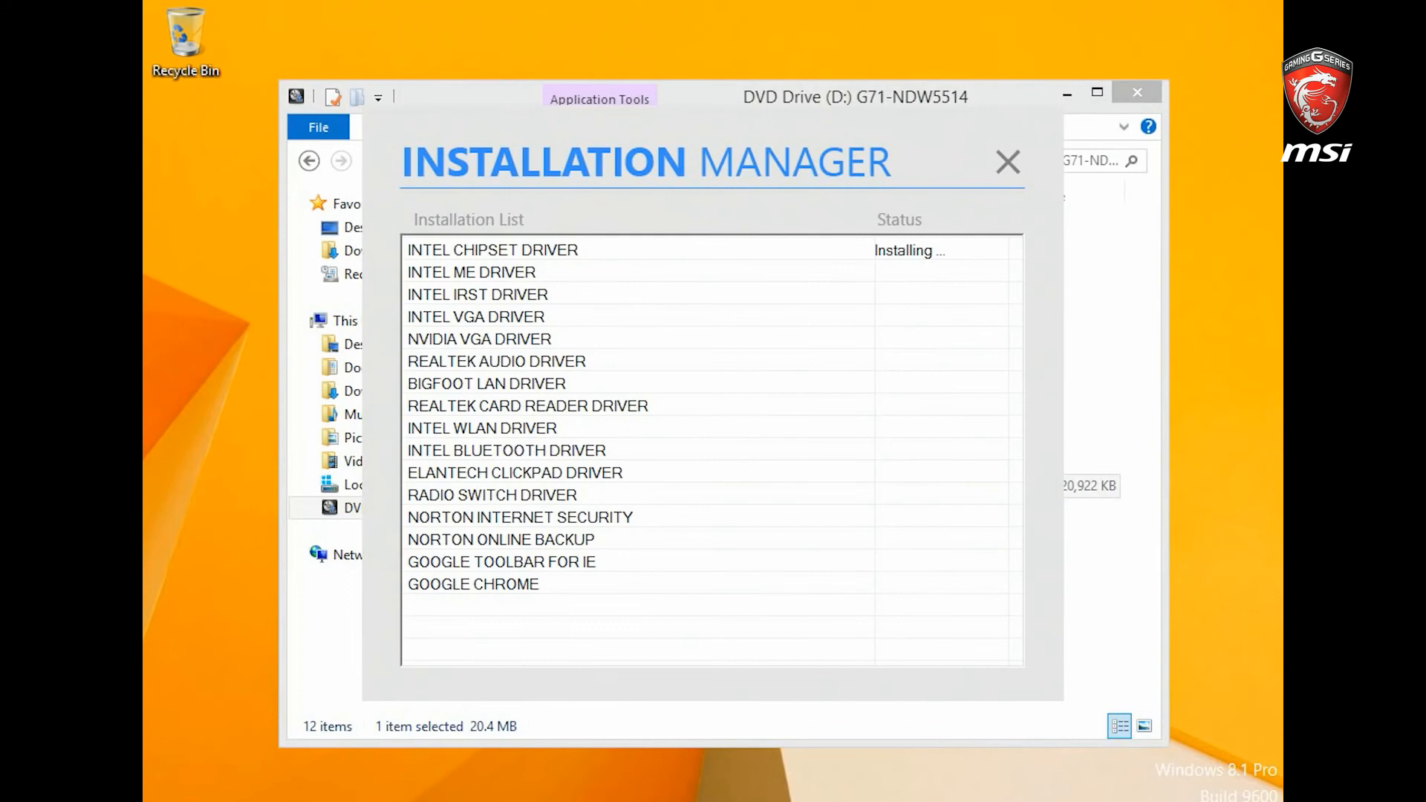